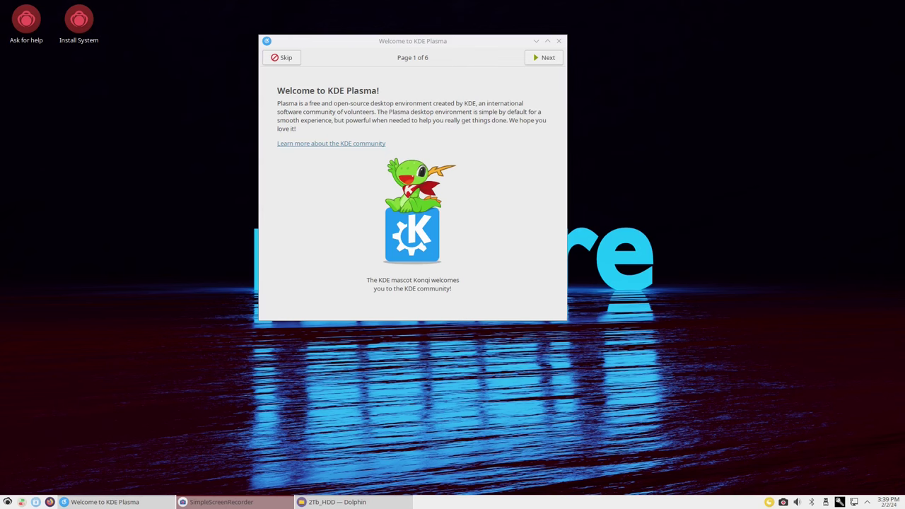
Step: Close the Welcome to KDE Plasma window
{"action": "left_click", "coordinate": [559, 41]}
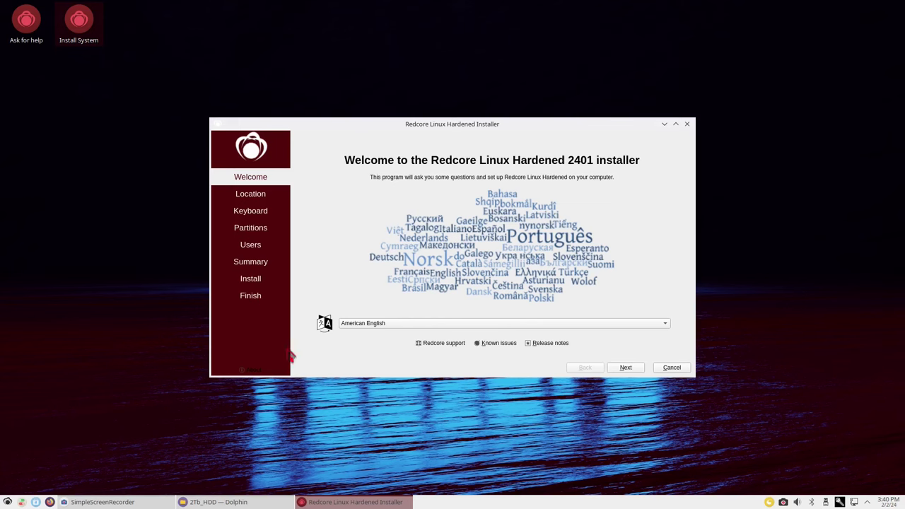
Step: Choose magyar (Hungarian) from the installer language list
{"action": "left_click", "coordinate": [385, 323]}
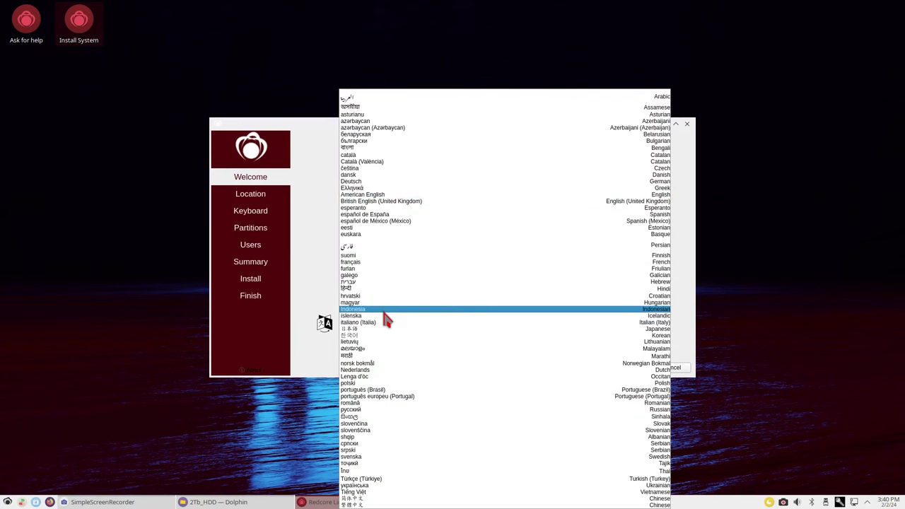
{"action": "left_click", "coordinate": [386, 305]}
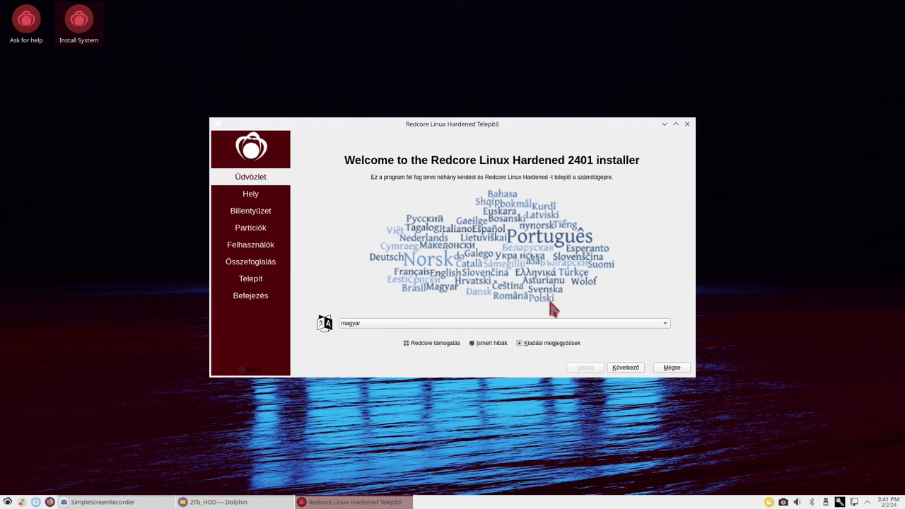
Step: Continue past the welcome page and accept Europe / Budapest as the location
{"action": "left_click", "coordinate": [623, 369]}
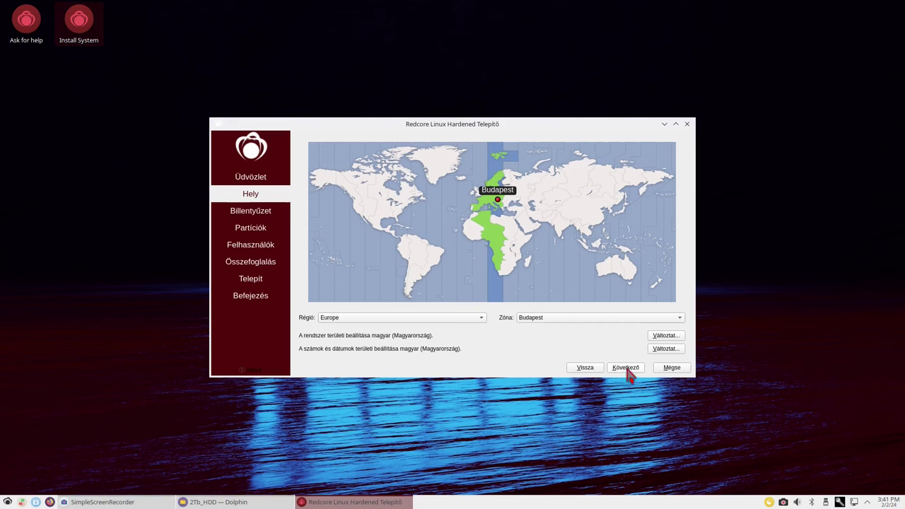
{"action": "left_click", "coordinate": [627, 369]}
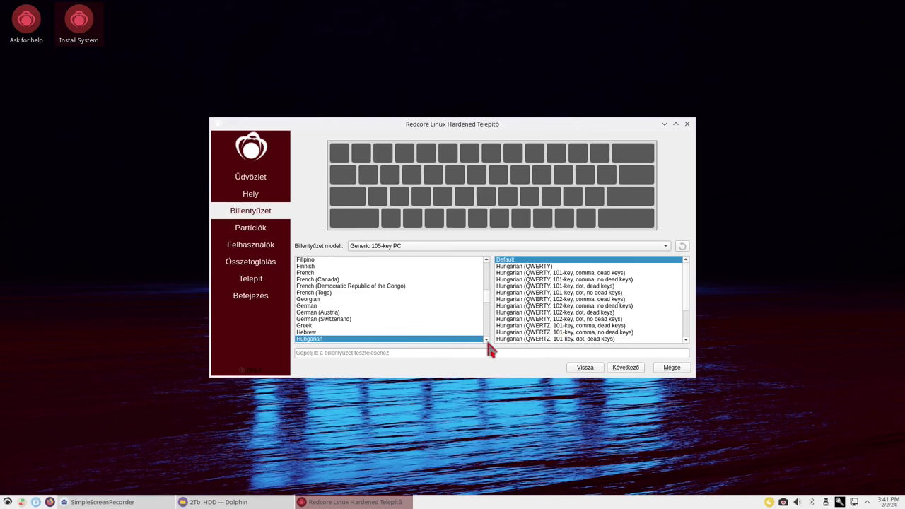
Step: Accept the Hungarian / Default keyboard layout and move on to partitioning
{"action": "left_click", "coordinate": [630, 370]}
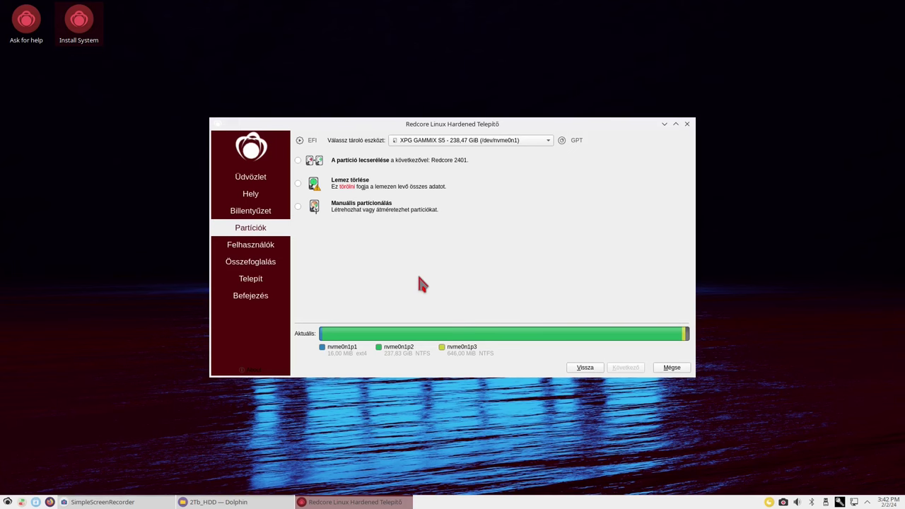
Step: Select the KINGSTON SH103S3120G - 111,79 GiB drive (/dev/sdh) as the storage device
{"action": "left_click", "coordinate": [409, 145]}
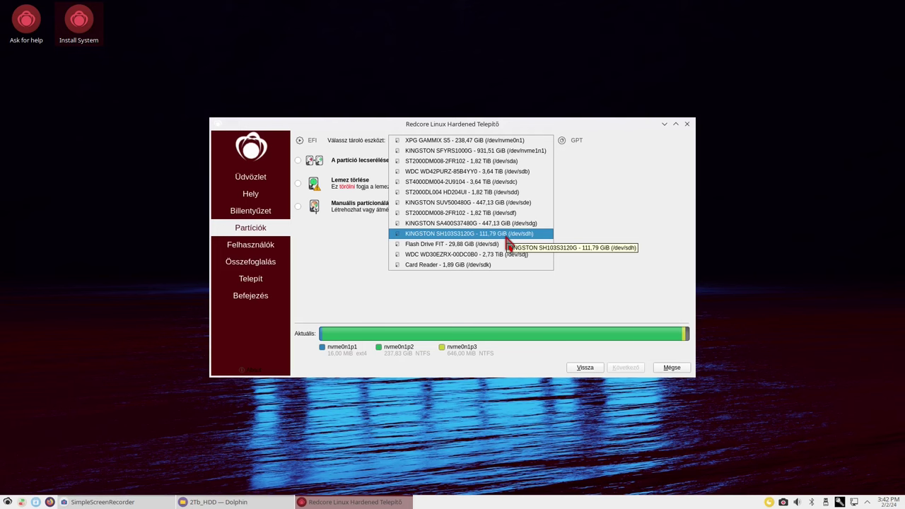
{"action": "left_click", "coordinate": [505, 236]}
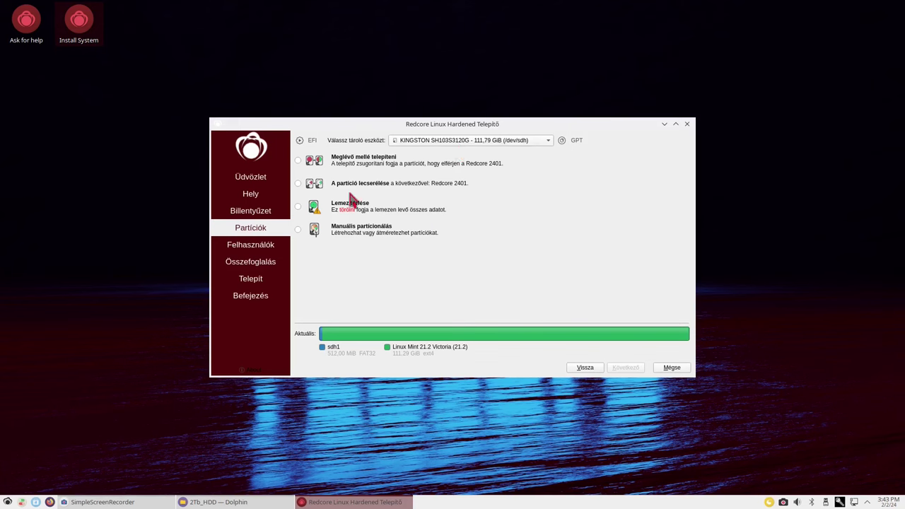
Step: Choose Lemez törlése to erase the whole disk, then bring up the swap choices
{"action": "left_click", "coordinate": [298, 207]}
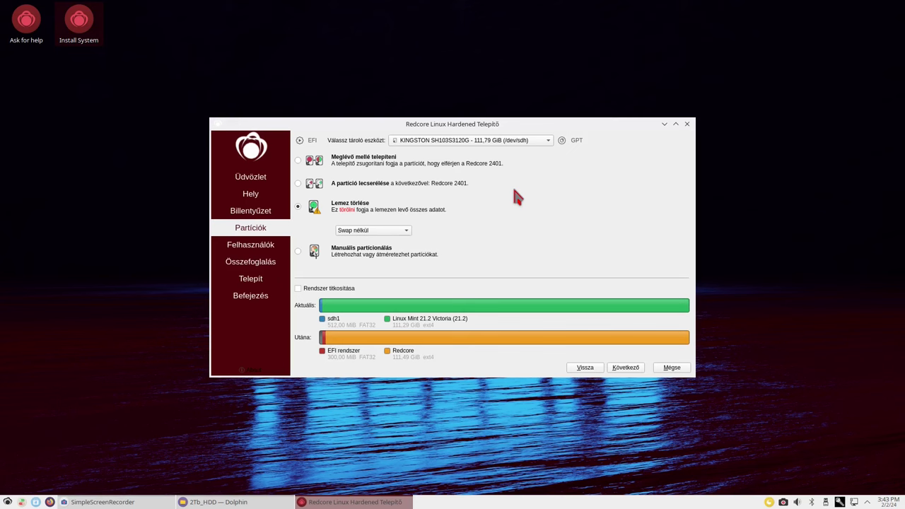
{"action": "left_click", "coordinate": [349, 234]}
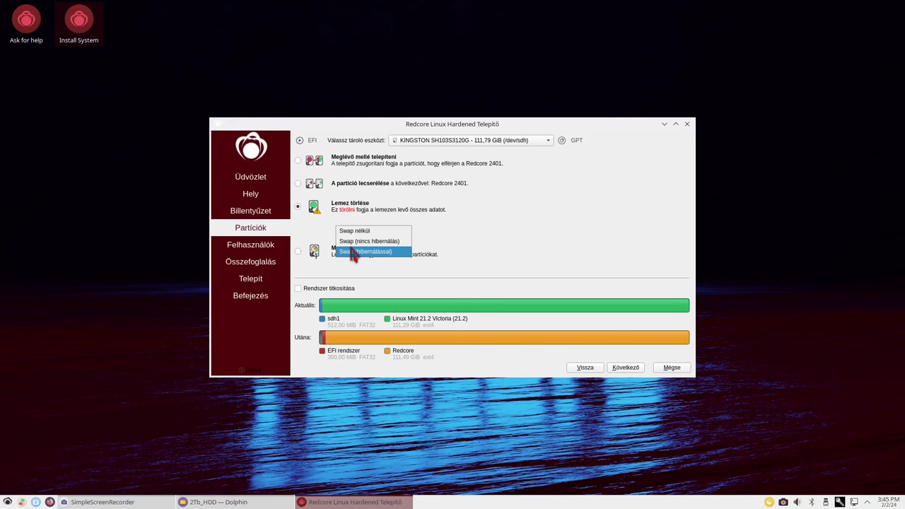
Step: Choose Swap (hibernálással), adding a 17,10 GiB swap partition, and continue to user setup
{"action": "left_click", "coordinate": [352, 253]}
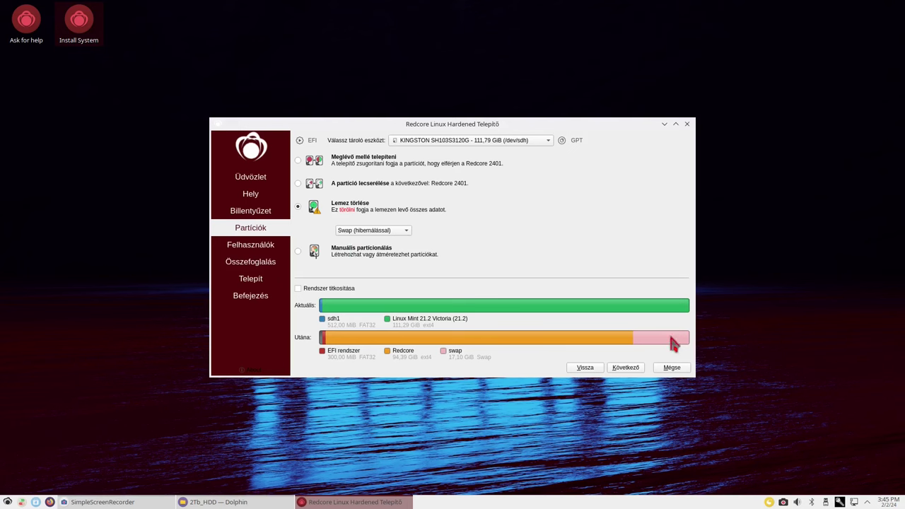
{"action": "mouse_move", "coordinate": [672, 344]}
{"action": "mouse_move", "coordinate": [480, 306]}
{"action": "left_click", "coordinate": [621, 370]}
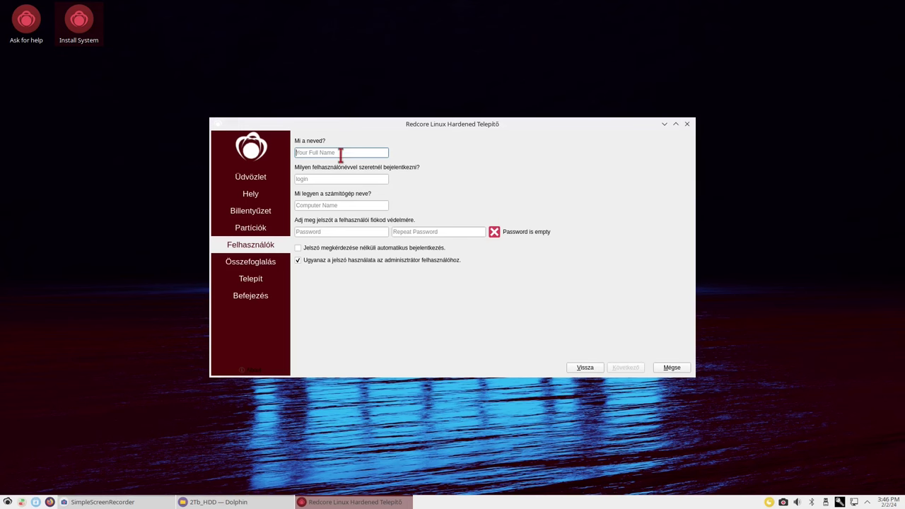
Step: Enter the user's full name and replace the computer name with 'redcore'
{"action": "type", "text": "Laci"}
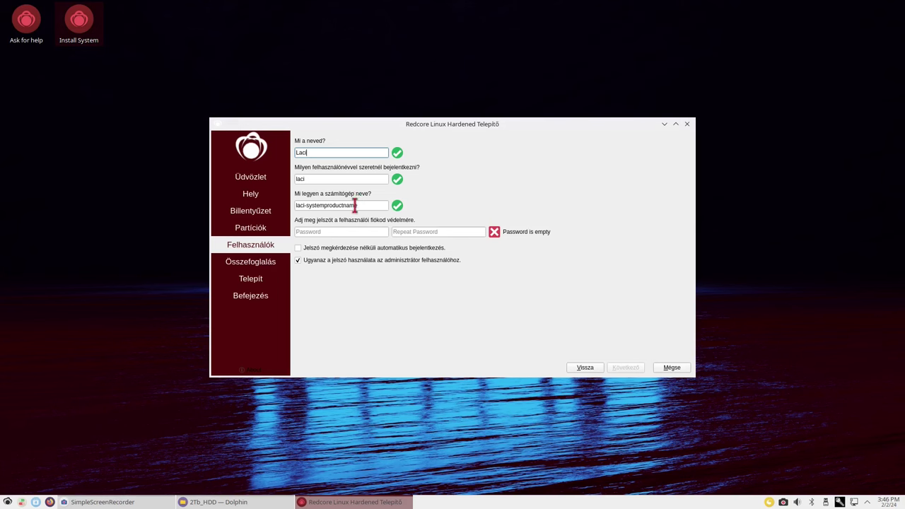
{"action": "left_click_drag", "start_coordinate": [366, 204], "coordinate": [297, 204]}
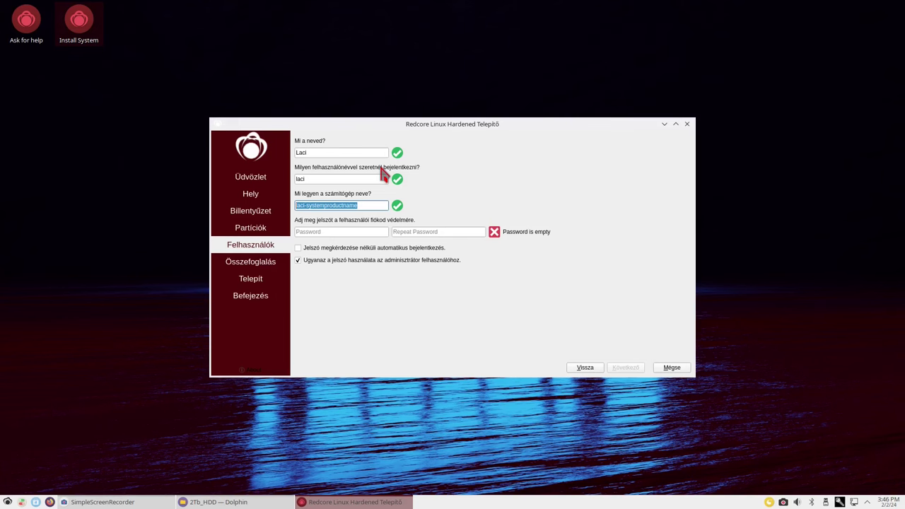
{"action": "type", "text": "redcore"}
{"action": "left_click", "coordinate": [305, 229]}
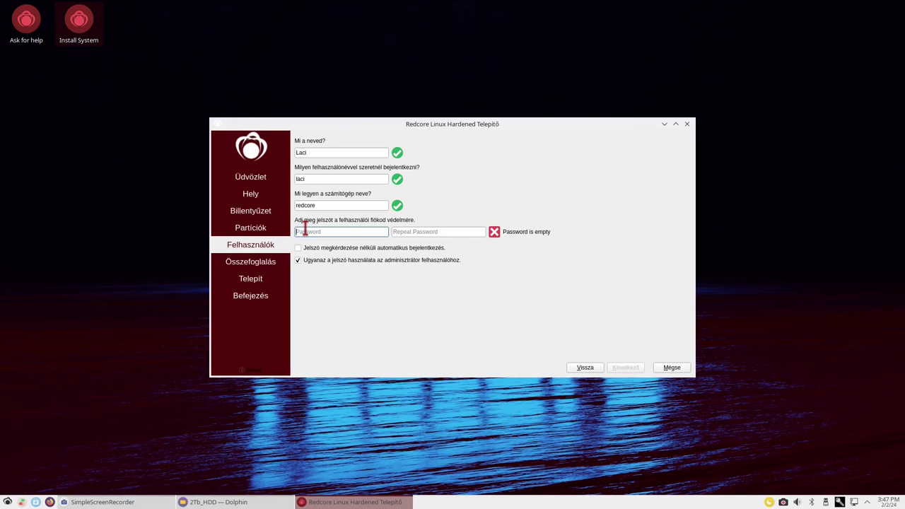
Step: Enter and repeat the account password, then continue to the installation summary
{"action": "type", "text": "123"}
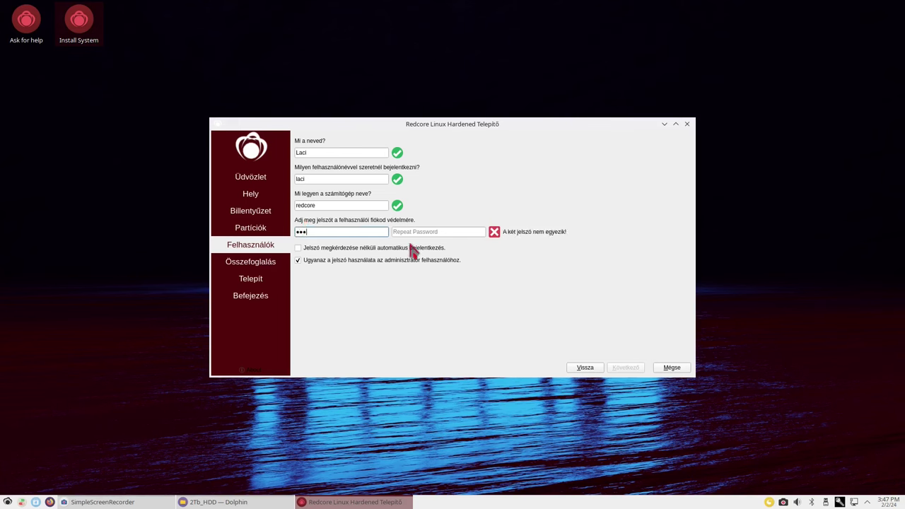
{"action": "left_click", "coordinate": [415, 233]}
{"action": "type", "text": "123"}
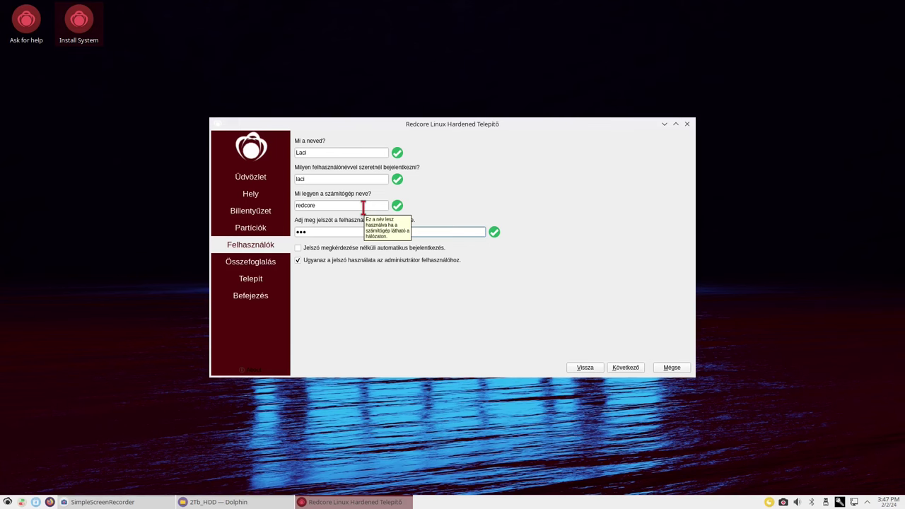
{"action": "type", "text": "•••"}
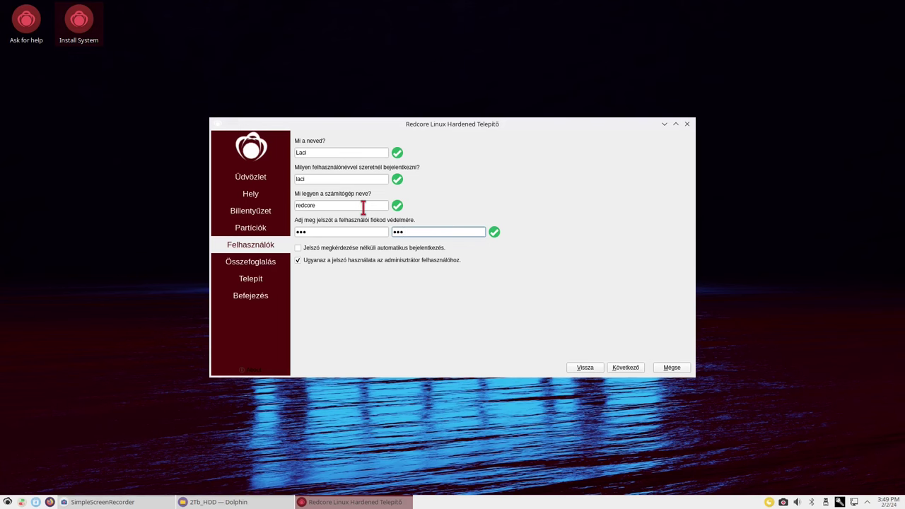
{"action": "left_click", "coordinate": [625, 367]}
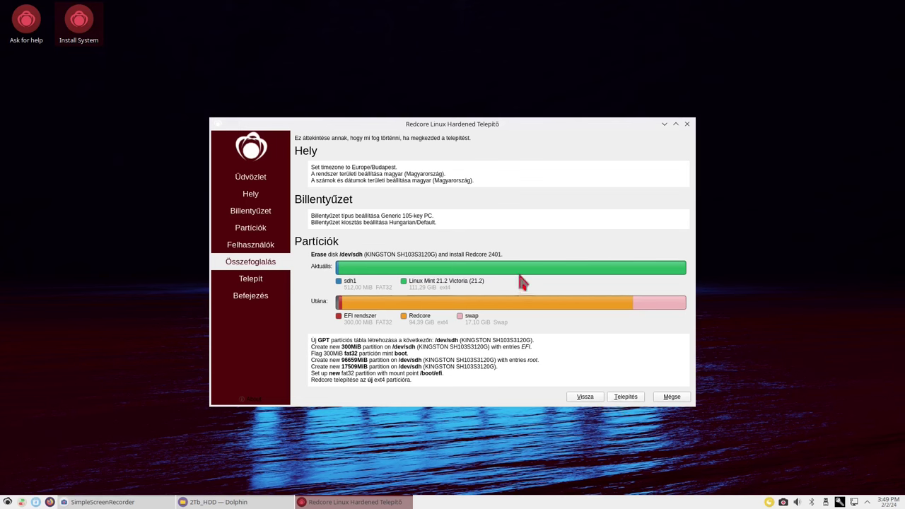
Step: Start the Telepítés install and confirm erasing the /dev/sdh disk
{"action": "mouse_move", "coordinate": [522, 282]}
{"action": "left_click", "coordinate": [629, 400]}
{"action": "left_click", "coordinate": [488, 266]}
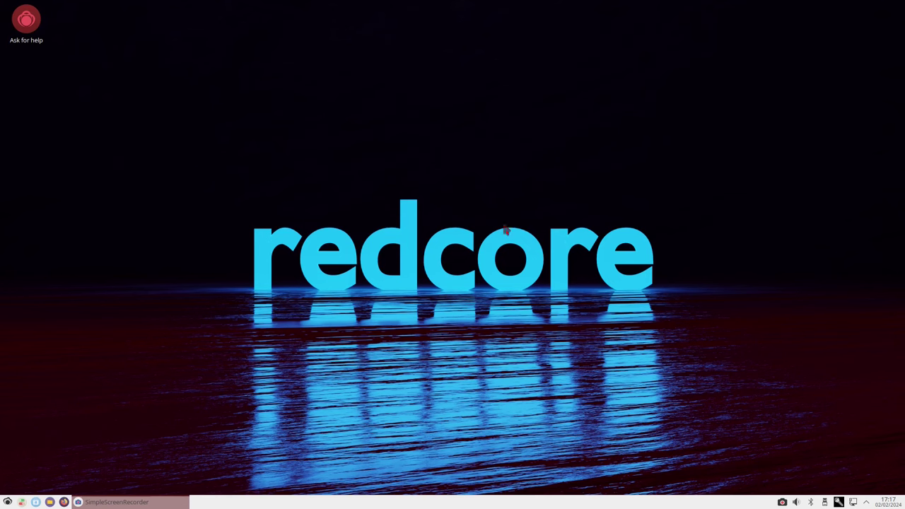
Step: Browse the application menu's Multimedia, Office, System and Utilities categories to see the installed programs
{"action": "left_click", "coordinate": [8, 502]}
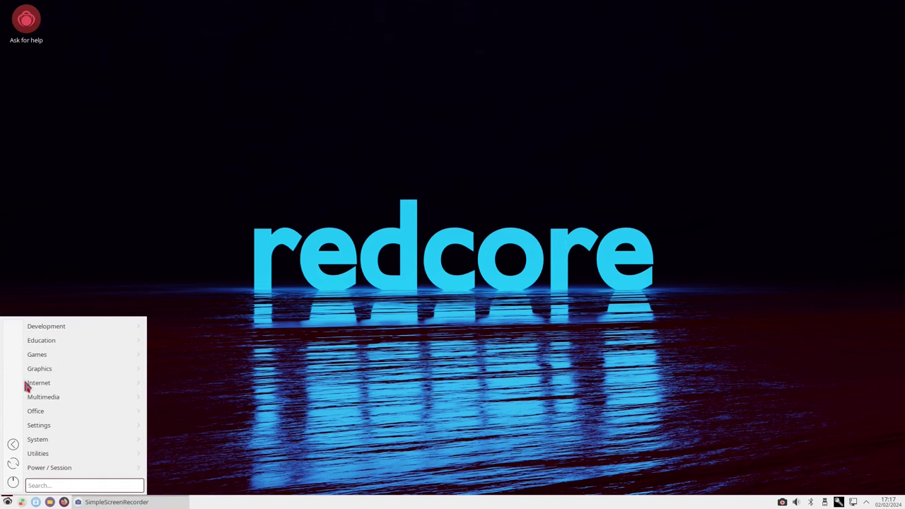
{"action": "mouse_move", "coordinate": [47, 330]}
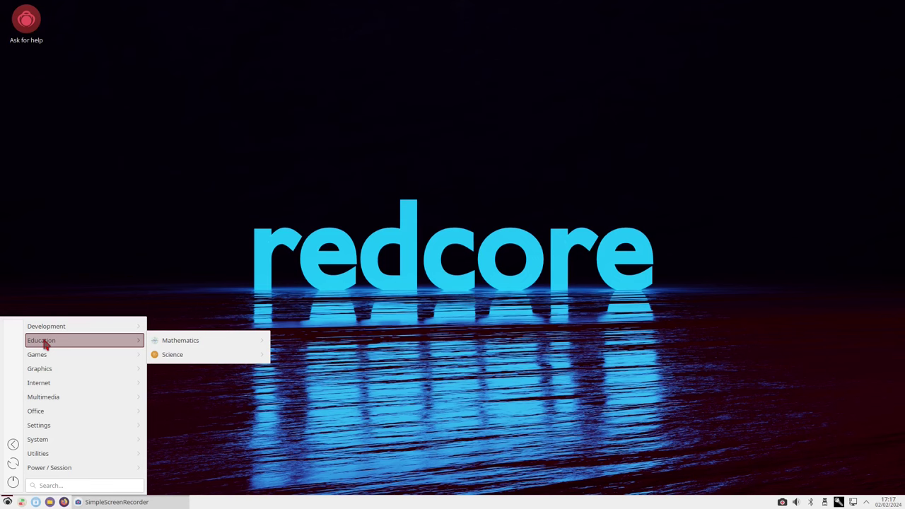
{"action": "mouse_move", "coordinate": [179, 347]}
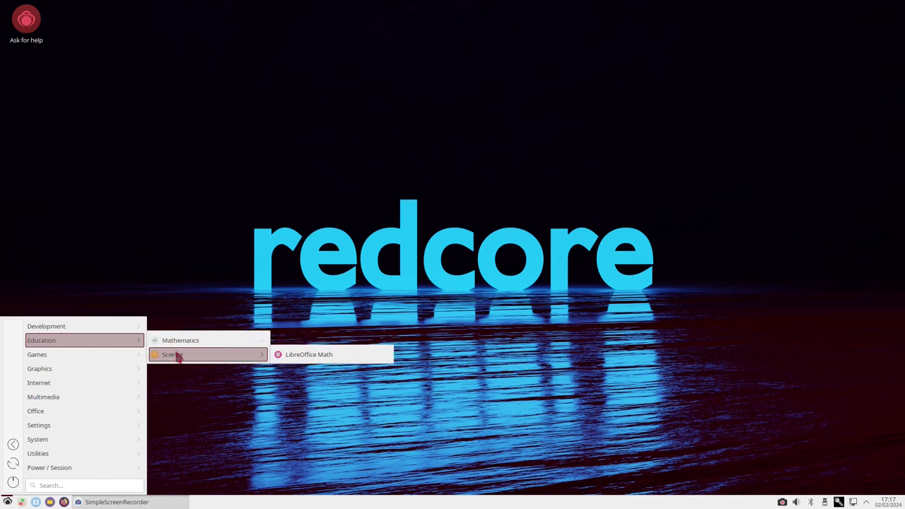
{"action": "mouse_move", "coordinate": [80, 361]}
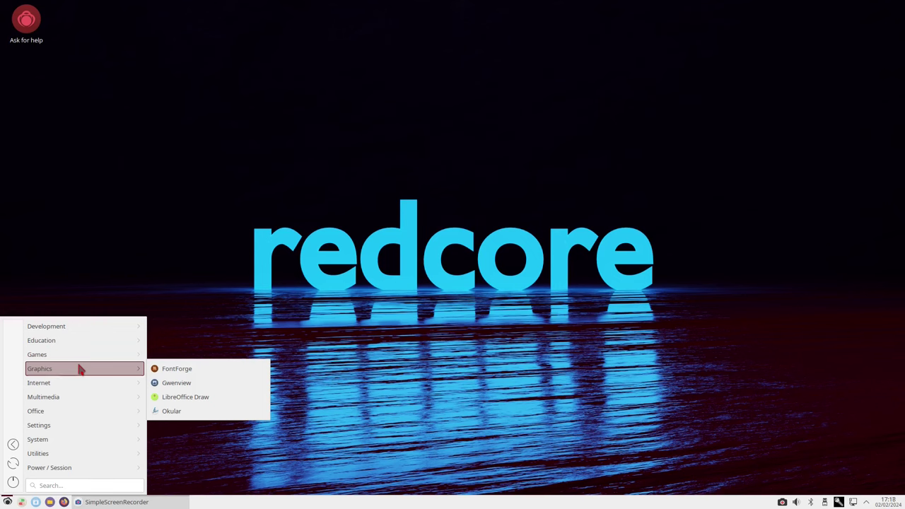
{"action": "mouse_move", "coordinate": [73, 384]}
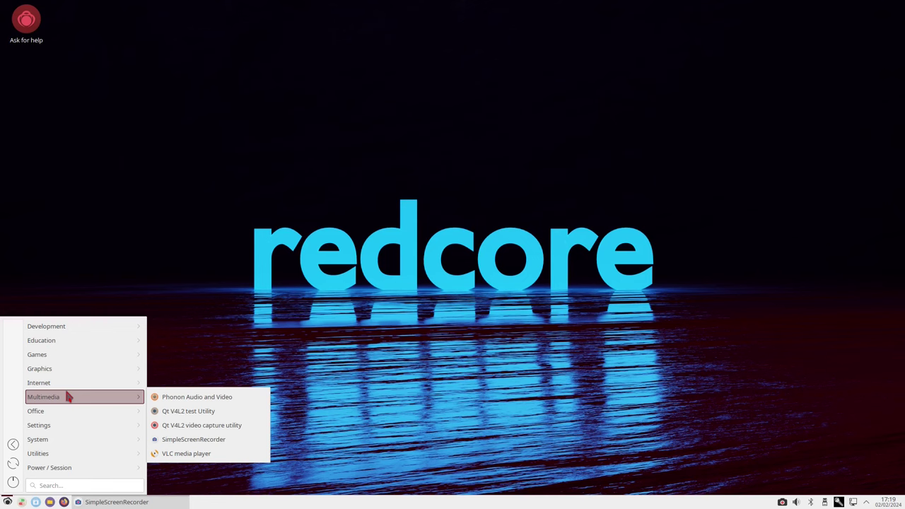
{"action": "mouse_move", "coordinate": [68, 412]}
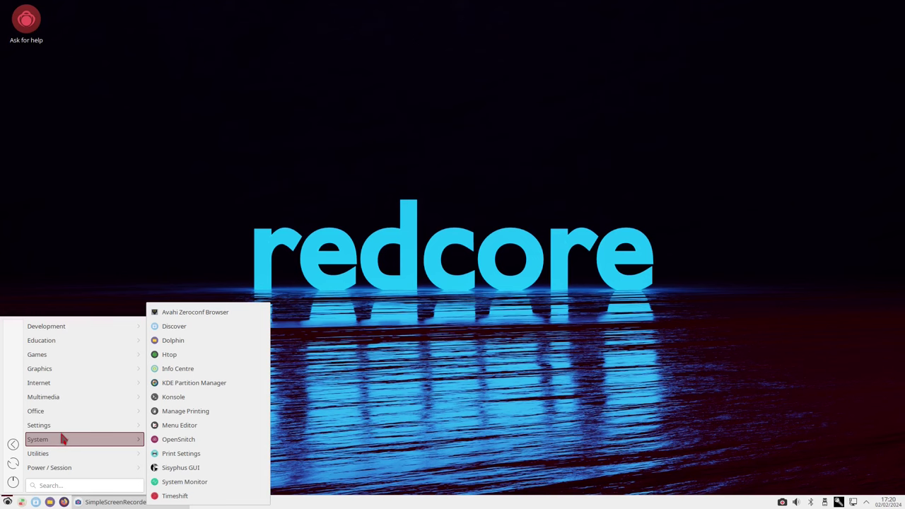
{"action": "mouse_move", "coordinate": [51, 460]}
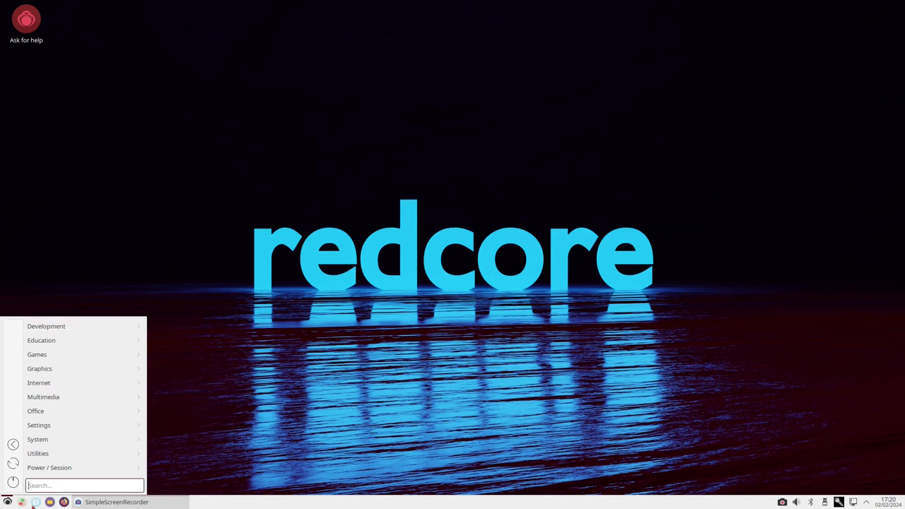
Step: Launch System Settings from the taskbar and scroll through its category overview
{"action": "left_click", "coordinate": [20, 503]}
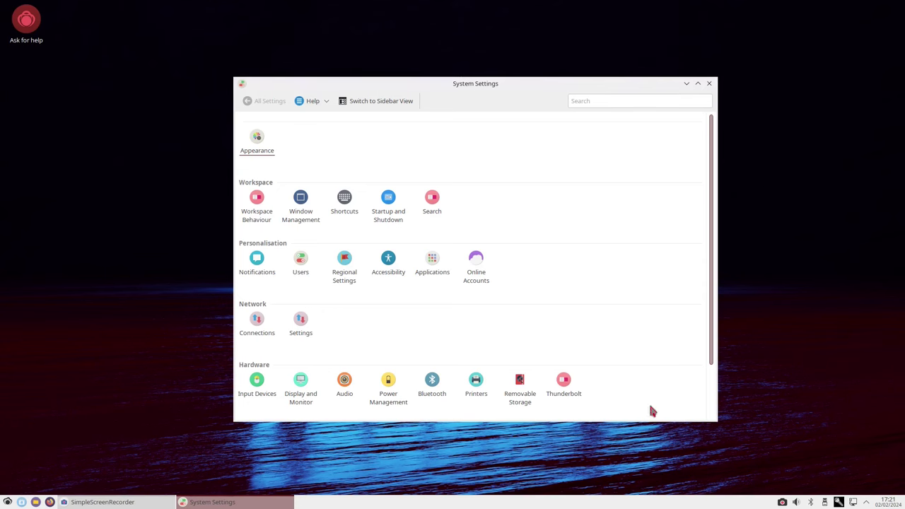
{"action": "scroll", "coordinate": [651, 410], "scroll_direction": "down", "scroll_amount": 2}
Step: Open About this System, then show the fuller report in Info Centre
{"action": "left_click", "coordinate": [249, 402]}
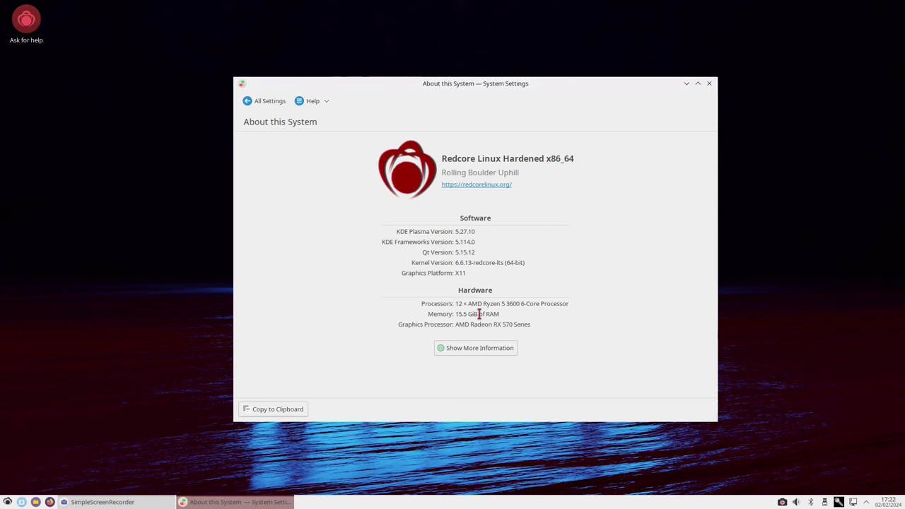
{"action": "left_click", "coordinate": [459, 358]}
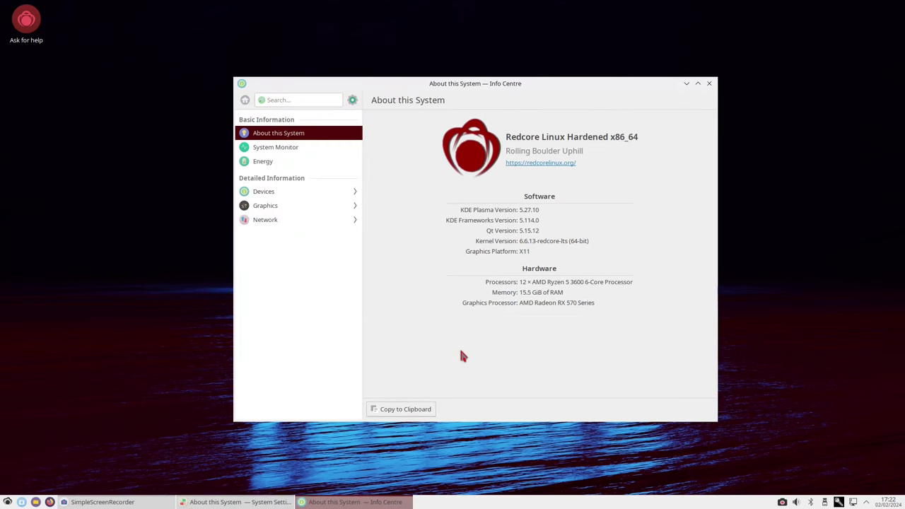
Step: Open System Monitor's Overview of memory, disk and CPU usage from Info Centre
{"action": "left_click", "coordinate": [293, 148]}
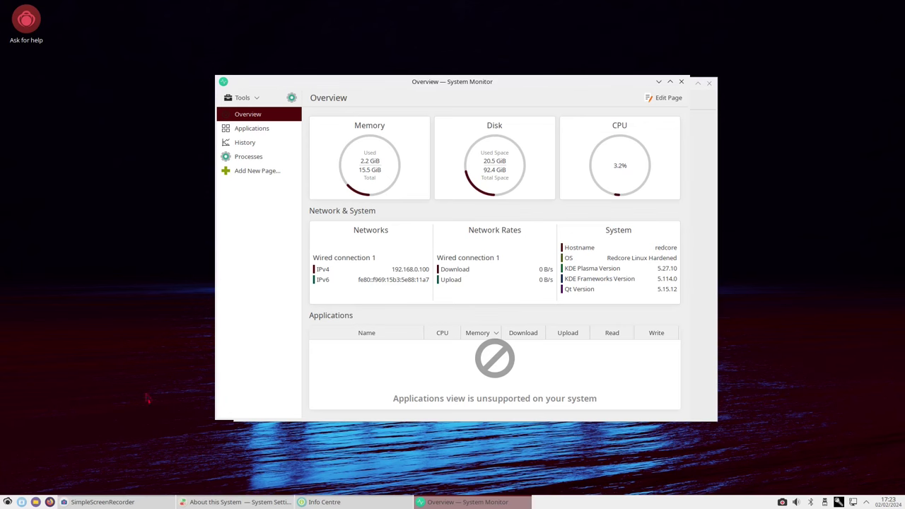
Step: Launch Konsole by searching 'konsole' in the application launcher
{"action": "left_click", "coordinate": [7, 503]}
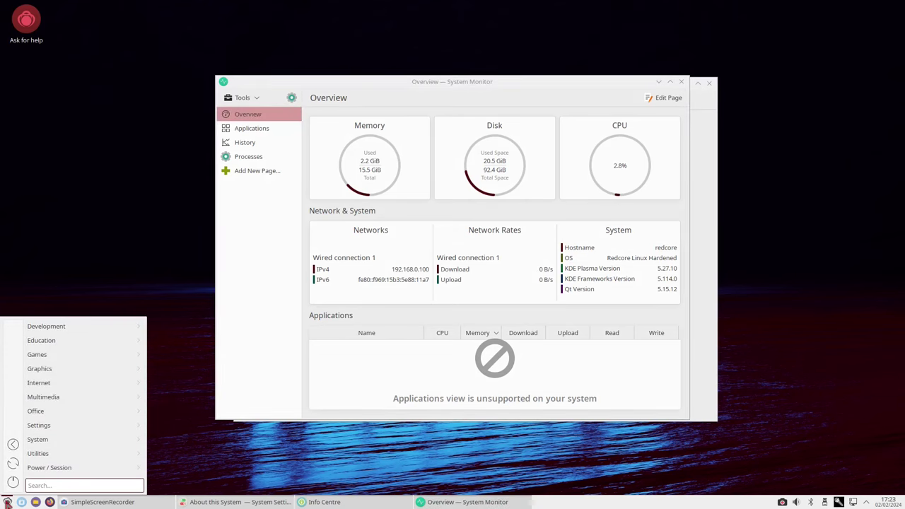
{"action": "type", "text": "konsole"}
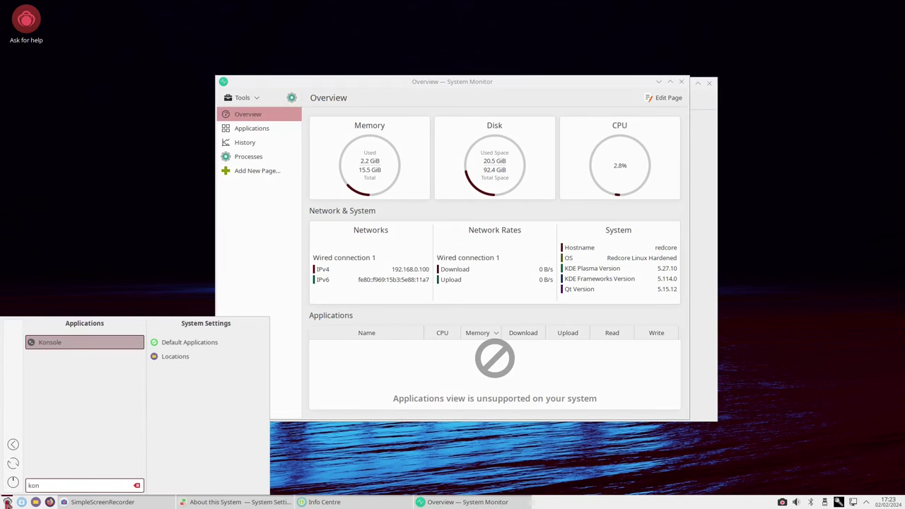
{"action": "key", "text": "Return"}
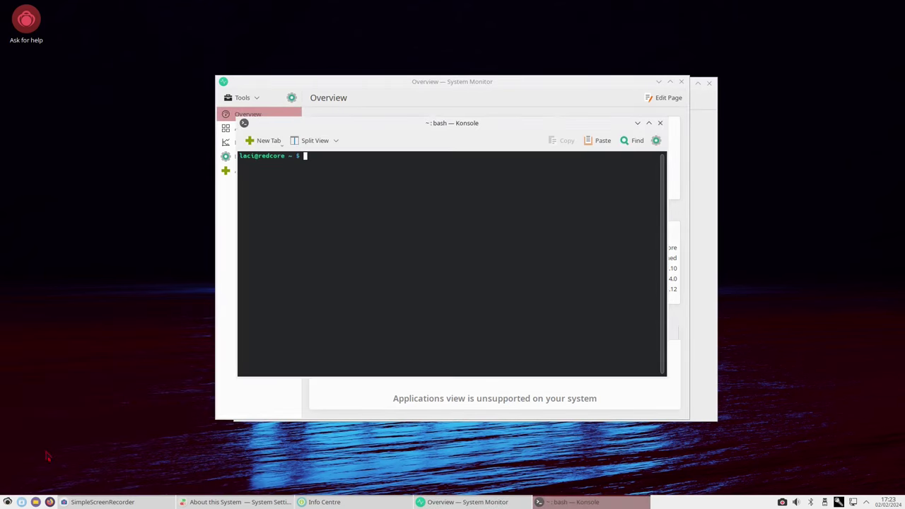
Step: Switch to a root shell with su and recall the earlier emerge command, trimming its package name
{"action": "type", "text": "su"}
{"action": "key", "text": "Return"}
{"action": "key", "text": "Return"}
{"action": "key", "text": "Up"}
{"action": "key", "text": "BackSpace"}
{"action": "key", "text": "BackSpace"}
{"action": "key", "text": "BackSpace"}
{"action": "key", "text": "BackSpace"}
{"action": "key", "text": "BackSpace"}
{"action": "key", "text": "BackSpace"}
{"action": "key", "text": "BackSpace"}
{"action": "key", "text": "BackSpace"}
{"action": "key", "text": "BackSpace"}
{"action": "key", "text": "BackSpace"}
{"action": "key", "text": "BackSpace"}
{"action": "key", "text": "BackSpace"}
{"action": "key", "text": "BackSpace"}
{"action": "key", "text": "BackSpace"}
{"action": "key", "text": "BackSpace"}
{"action": "key", "text": "BackSpace"}
{"action": "key", "text": "BackSpace"}
{"action": "key", "text": "BackSpace"}
{"action": "key", "text": "BackSpace"}
{"action": "key", "text": "BackSpace"}
{"action": "key", "text": "BackSpace"}
{"action": "key", "text": "BackSpace"}
{"action": "key", "text": "BackSpace"}
{"action": "key", "text": "BackSpace"}
{"action": "key", "text": "BackSpace"}
{"action": "key", "text": "BackSpace"}
{"action": "key", "text": "BackSpace"}
{"action": "key", "text": "BackSpace"}
{"action": "key", "text": "BackSpace"}
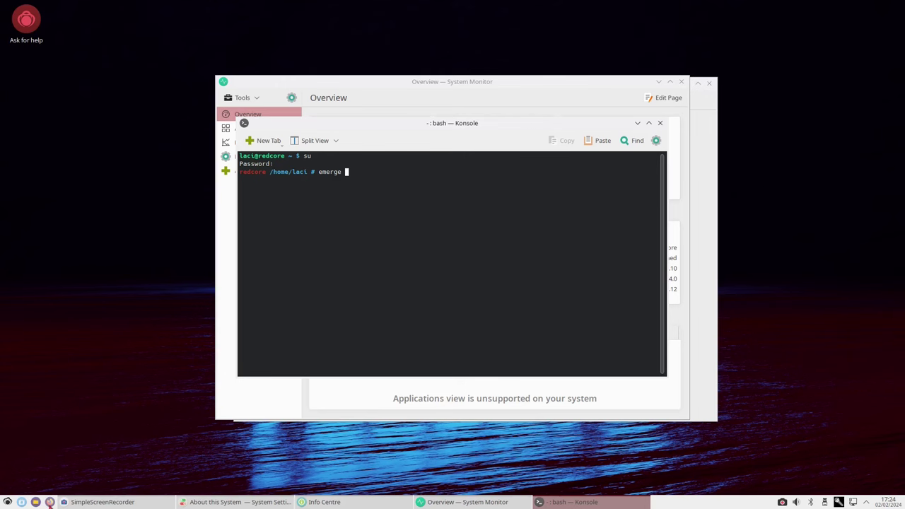
Step: Search Google for 'gentoo ranger' in Firefox and copy the app-misc/ranger package name
{"action": "left_click", "coordinate": [49, 502]}
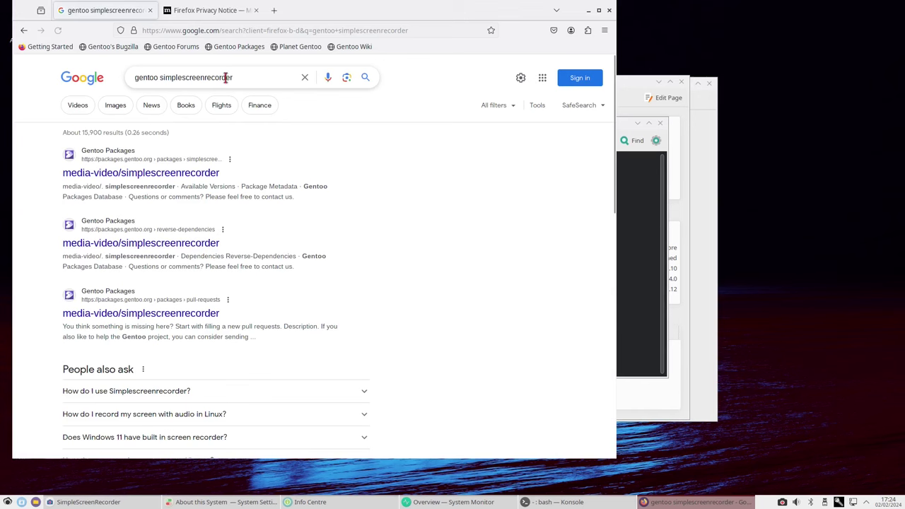
{"action": "left_click", "coordinate": [252, 78]}
{"action": "key", "text": "ctrl+BackSpace"}
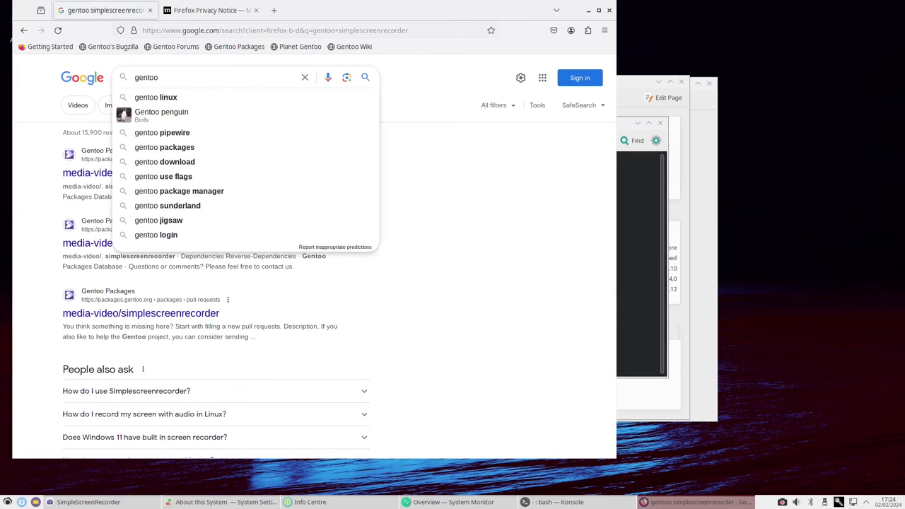
{"action": "type", "text": "ranger"}
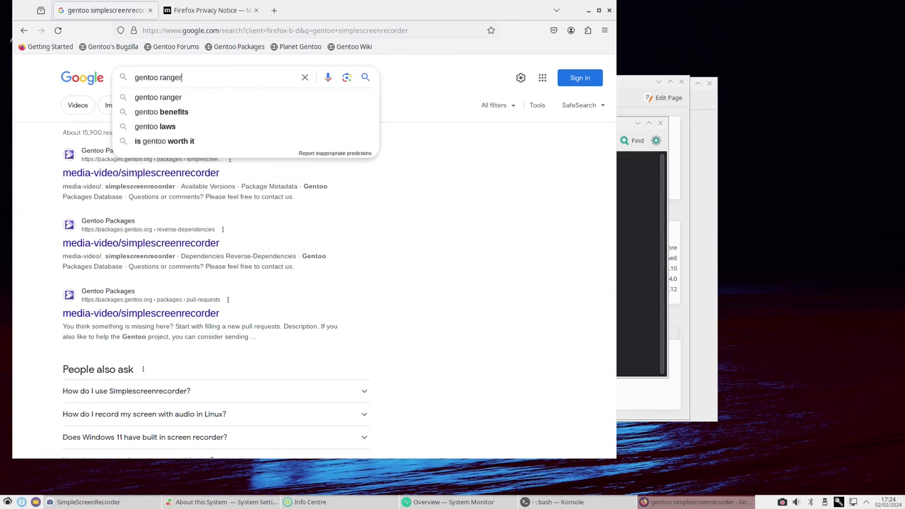
{"action": "key", "text": "Return"}
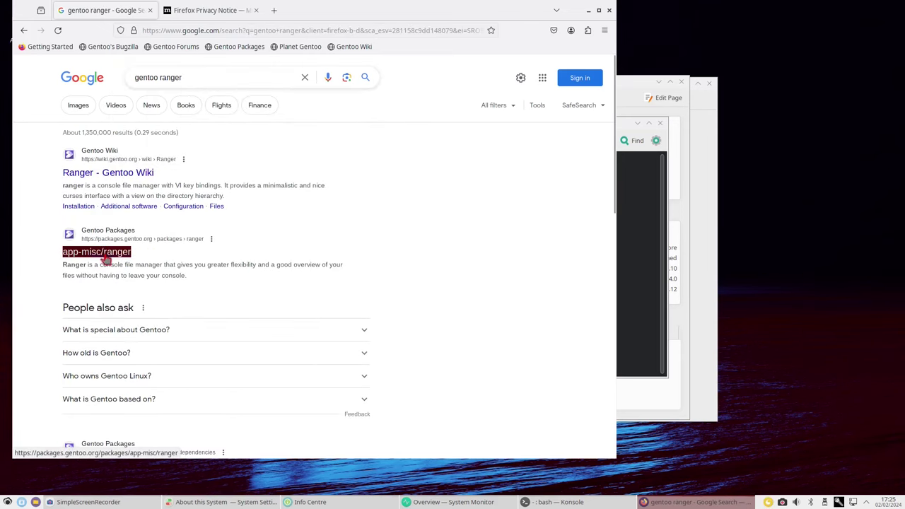
{"action": "right_click", "coordinate": [117, 259]}
Step: Paste app-misc/ranger after emerge in Konsole and run the install command
{"action": "left_click", "coordinate": [637, 205]}
{"action": "middle_click", "coordinate": [563, 206]}
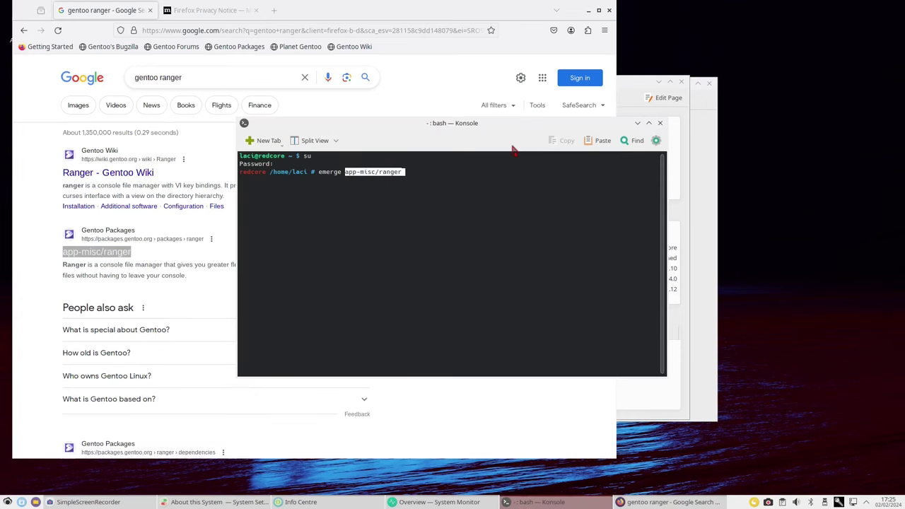
{"action": "key", "text": "End"}
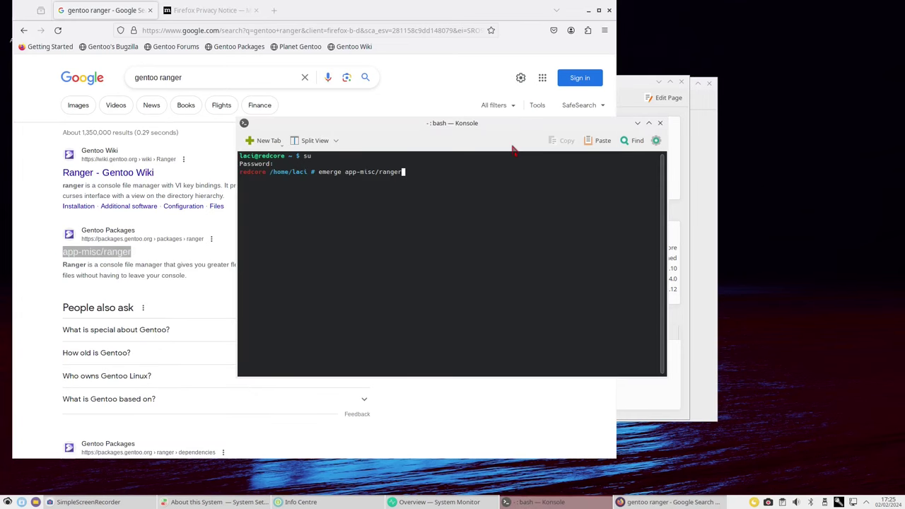
{"action": "key", "text": "Return"}
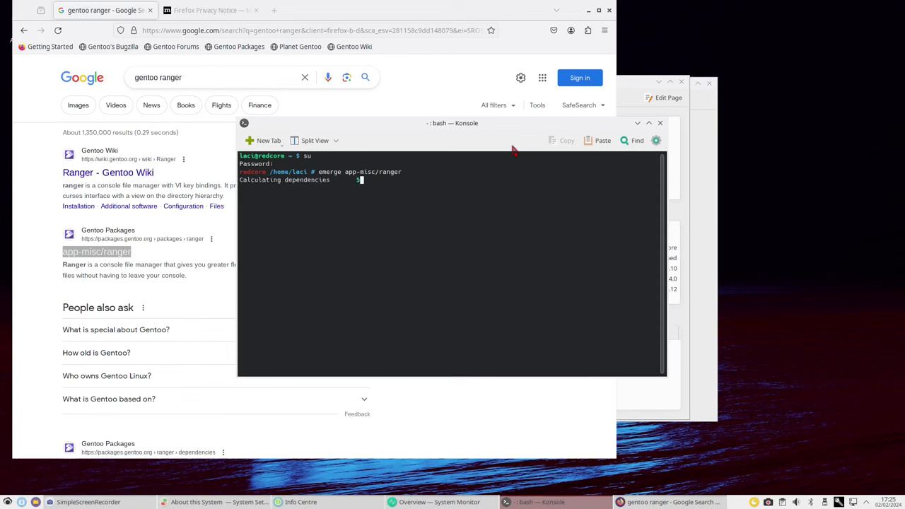